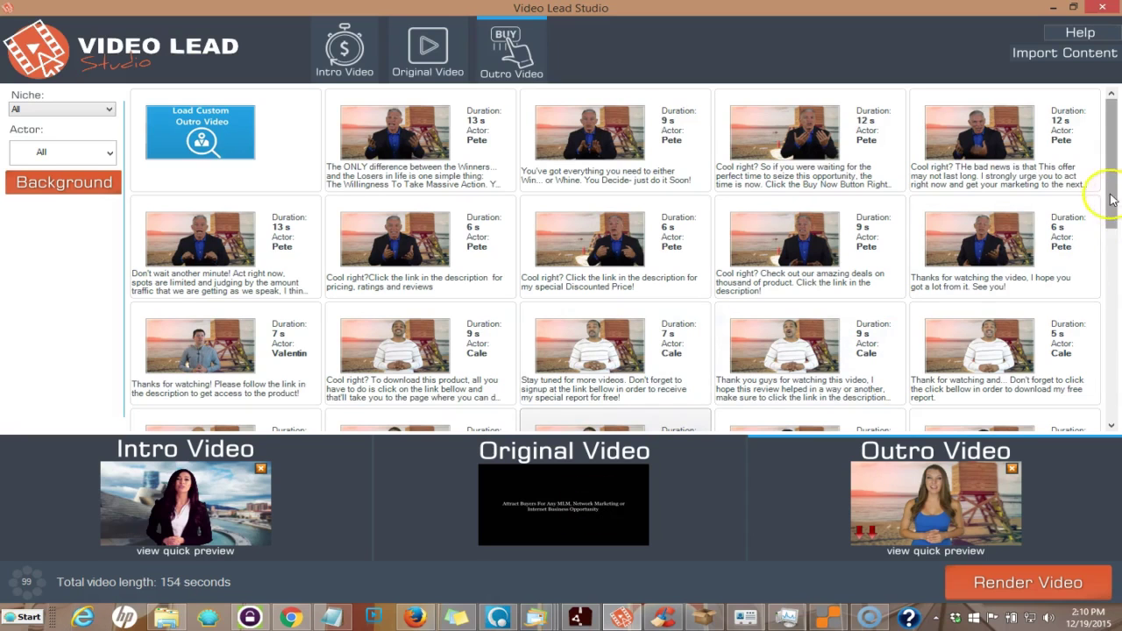
Browse the clip grid and Niche list, then preview the intro clip in Movie Maker
scroll(1115, 230, down, 1)
drag(1114, 229, 1101, 175)
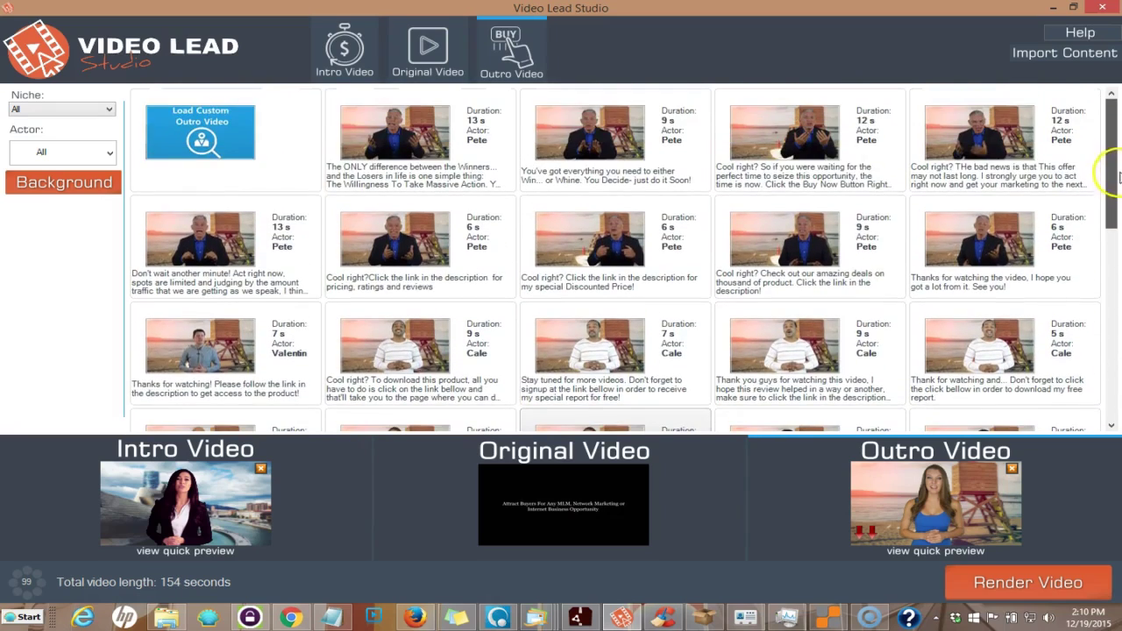
click(79, 109)
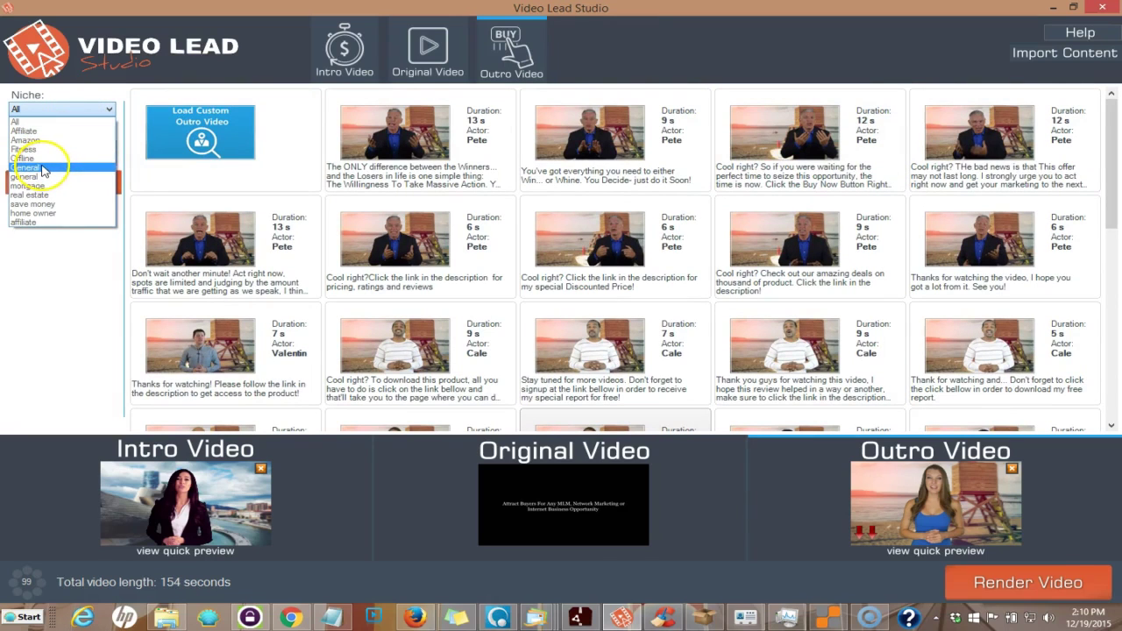
click(325, 511)
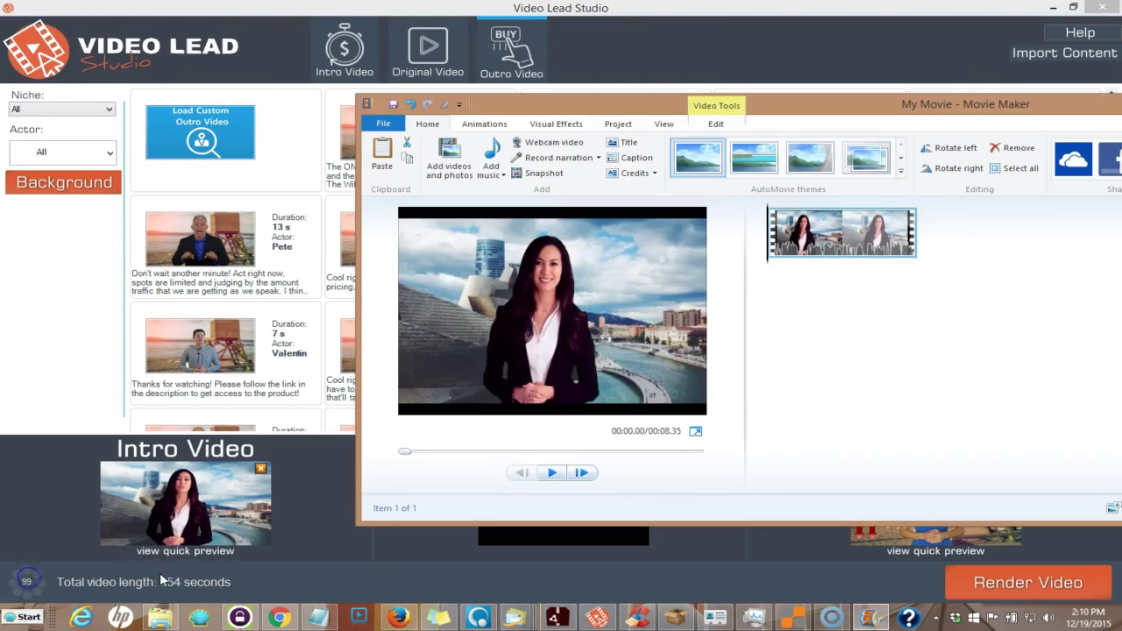
Play the 8.35-second intro preview in Movie Maker, pause it, and close the window
click(183, 552)
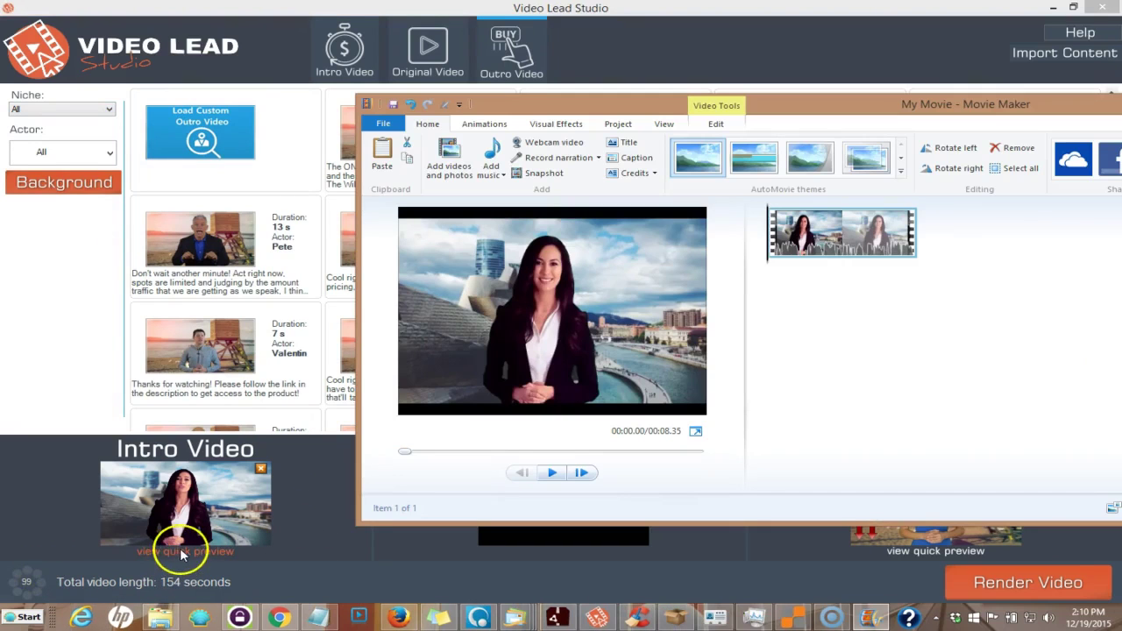
click(552, 474)
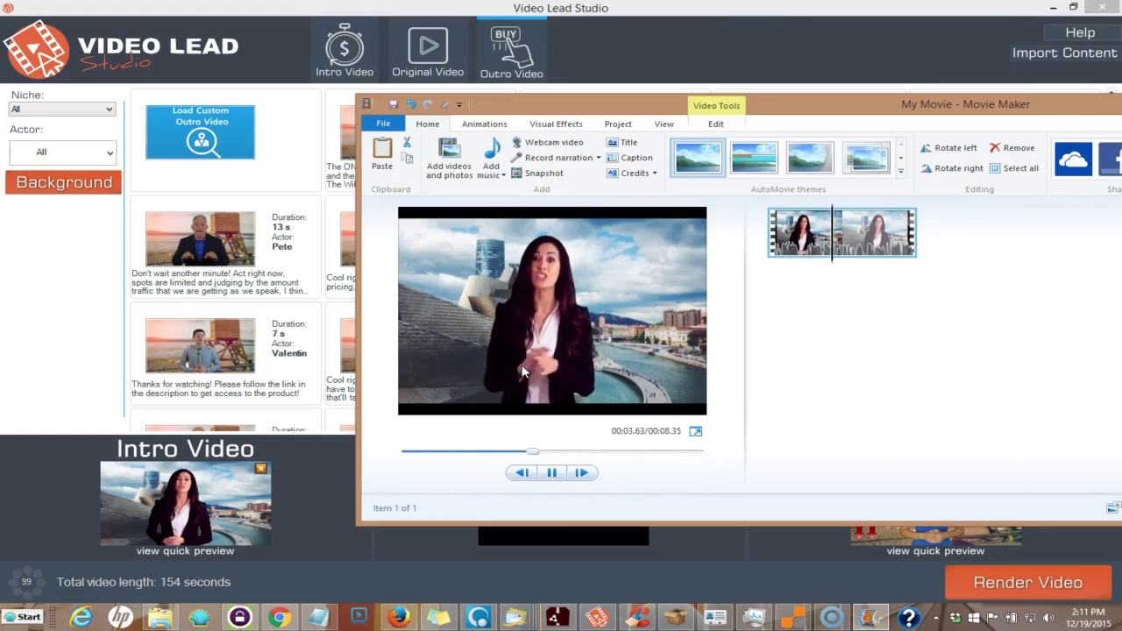
click(517, 395)
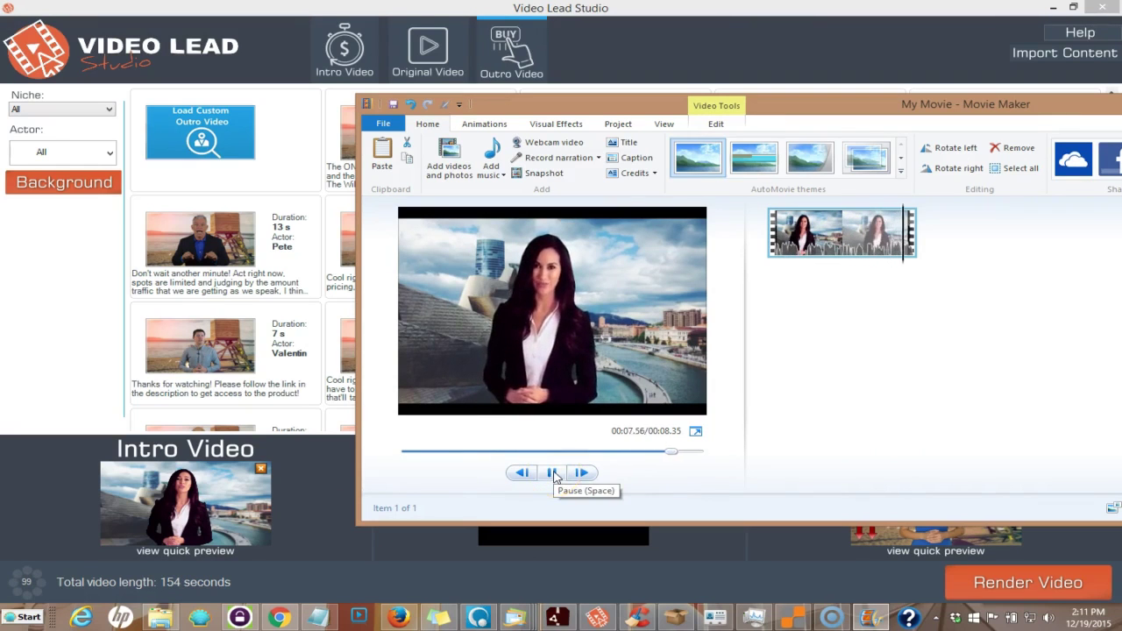
click(35, 574)
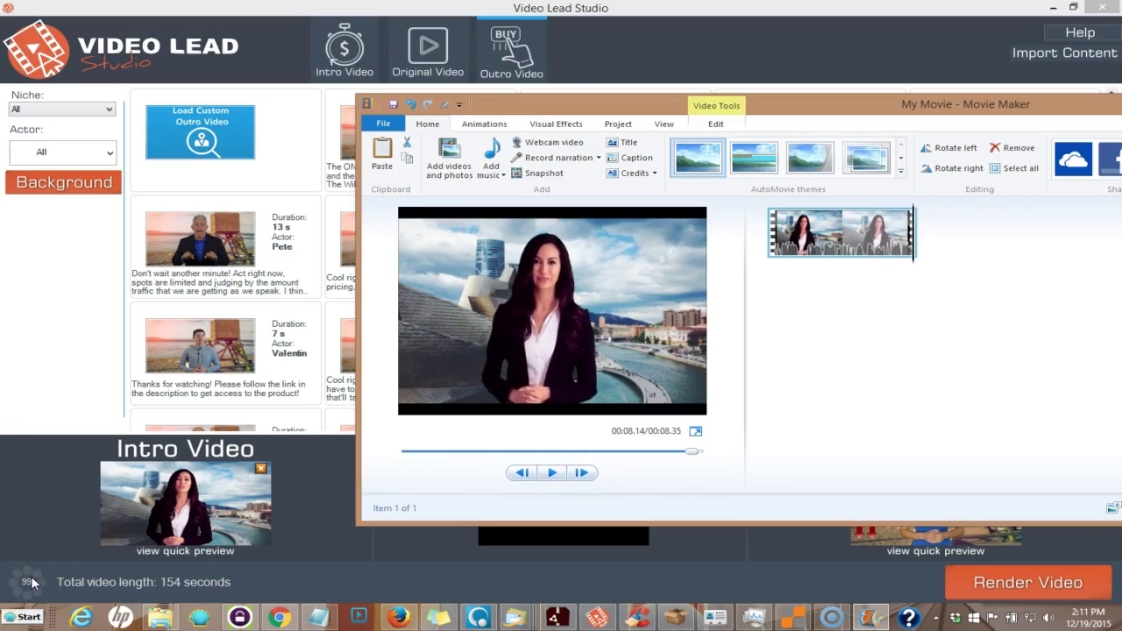
click(879, 536)
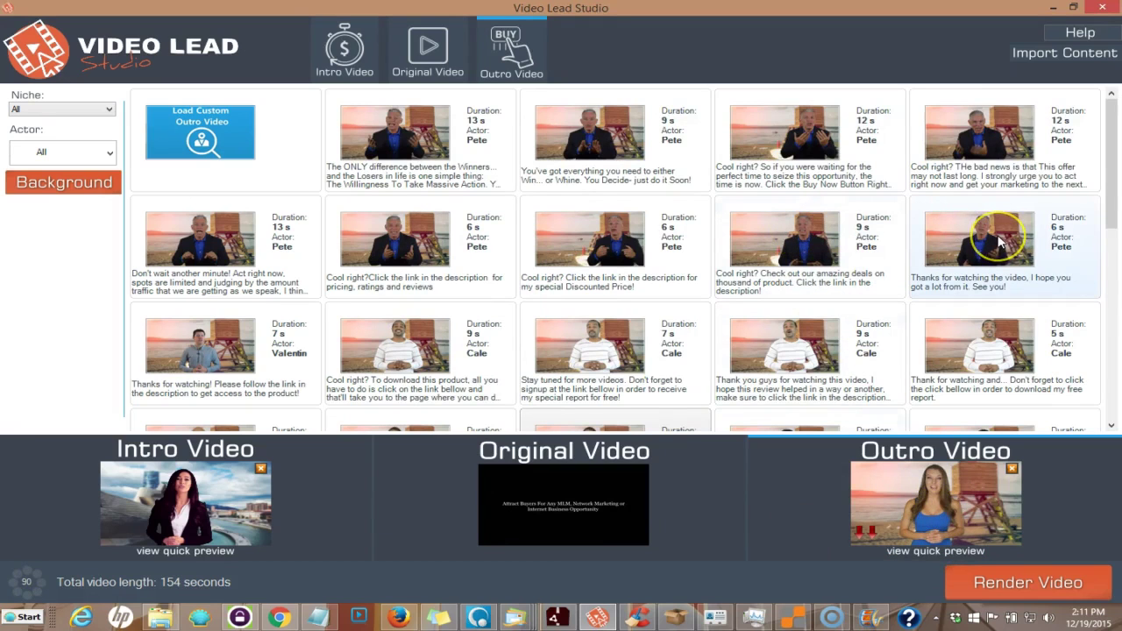
Play and pause the 21.57-second outro preview, seek back to about 00:13.86, and minimize Movie Maker
click(920, 552)
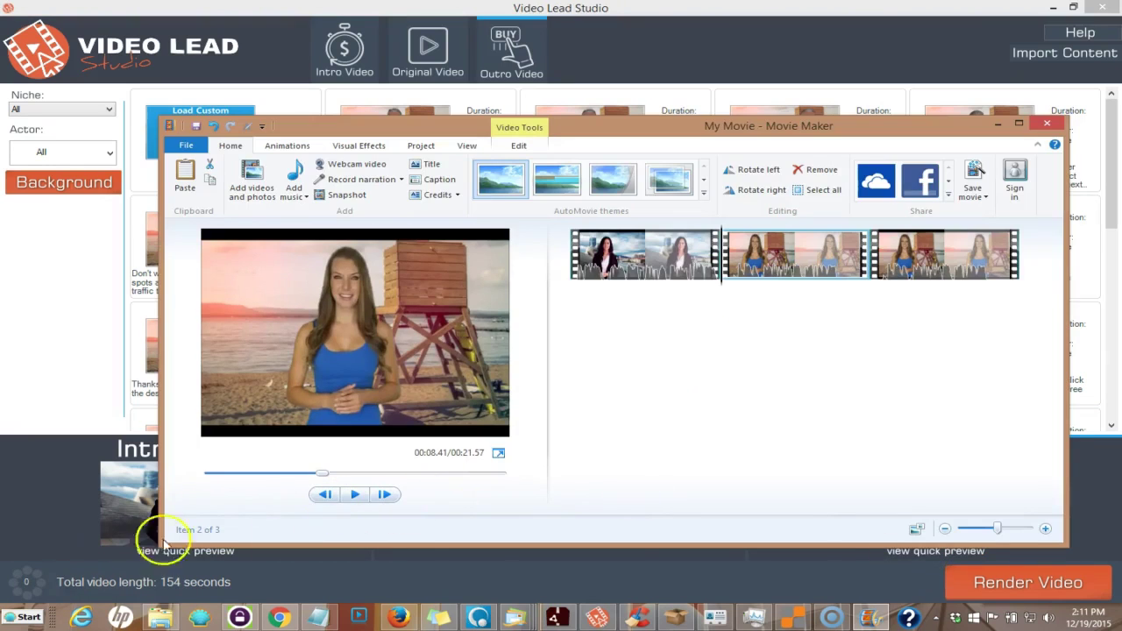
click(355, 496)
click(355, 496)
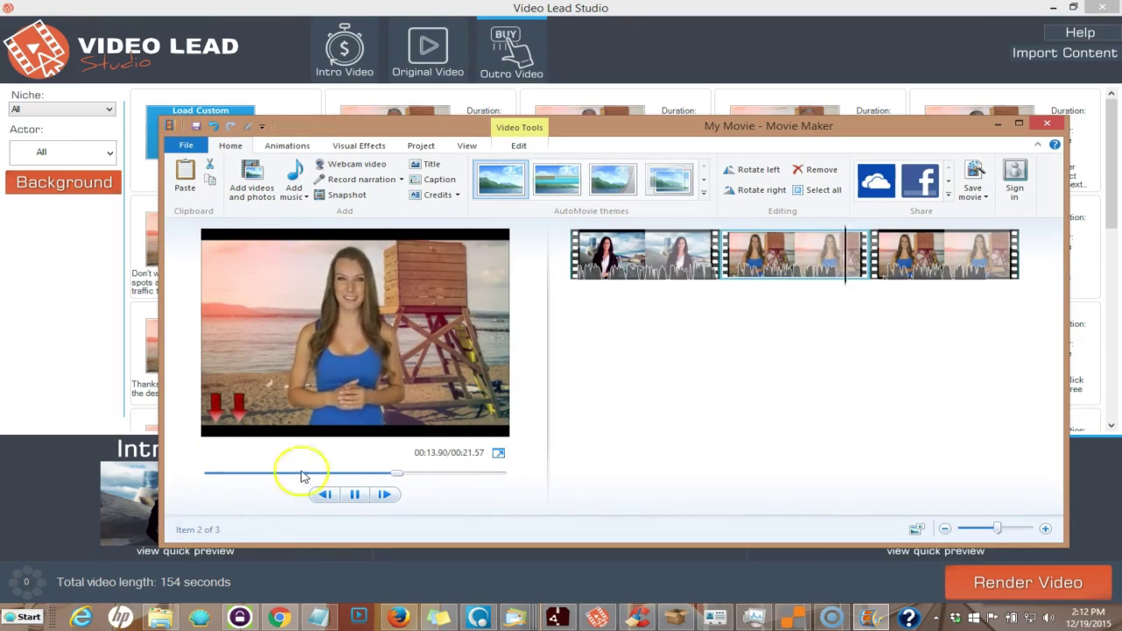
click(355, 495)
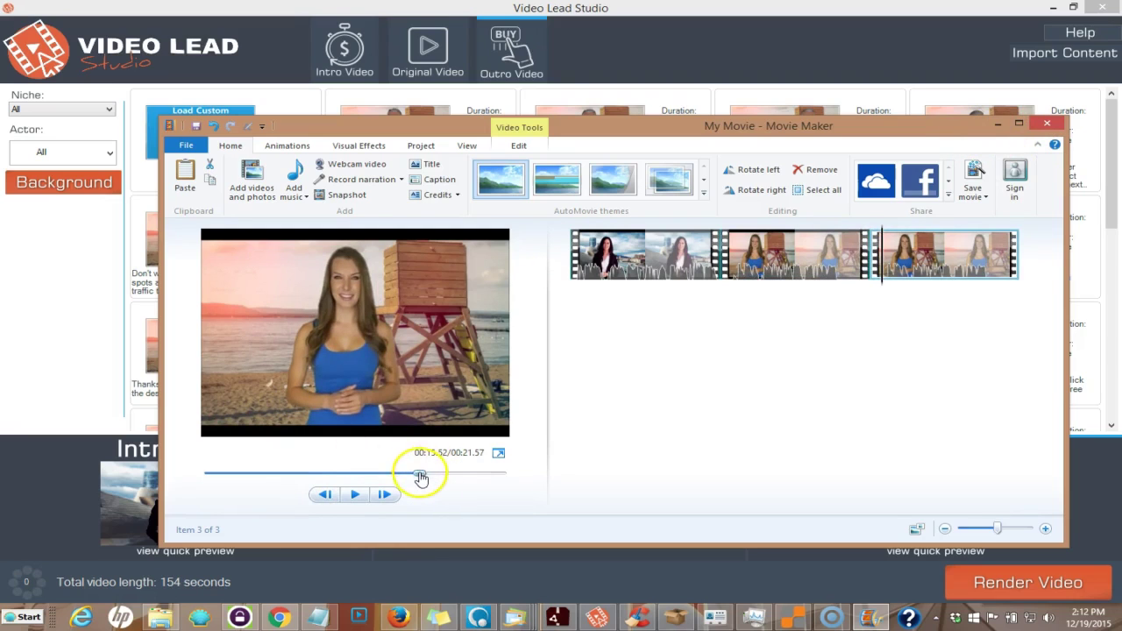
drag(421, 475, 397, 479)
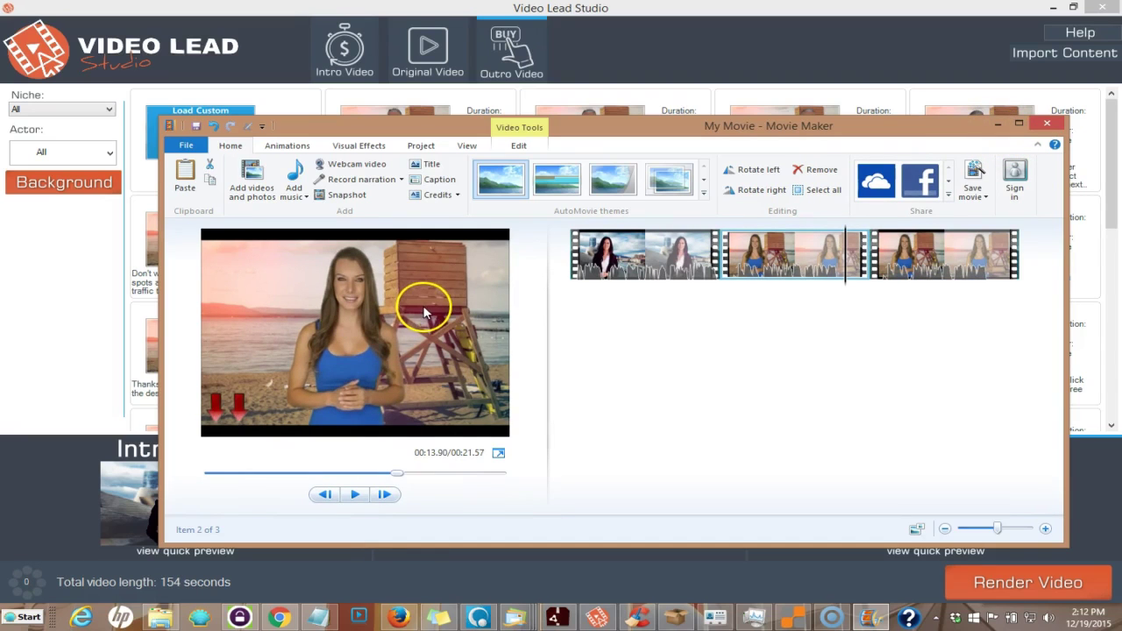
click(996, 123)
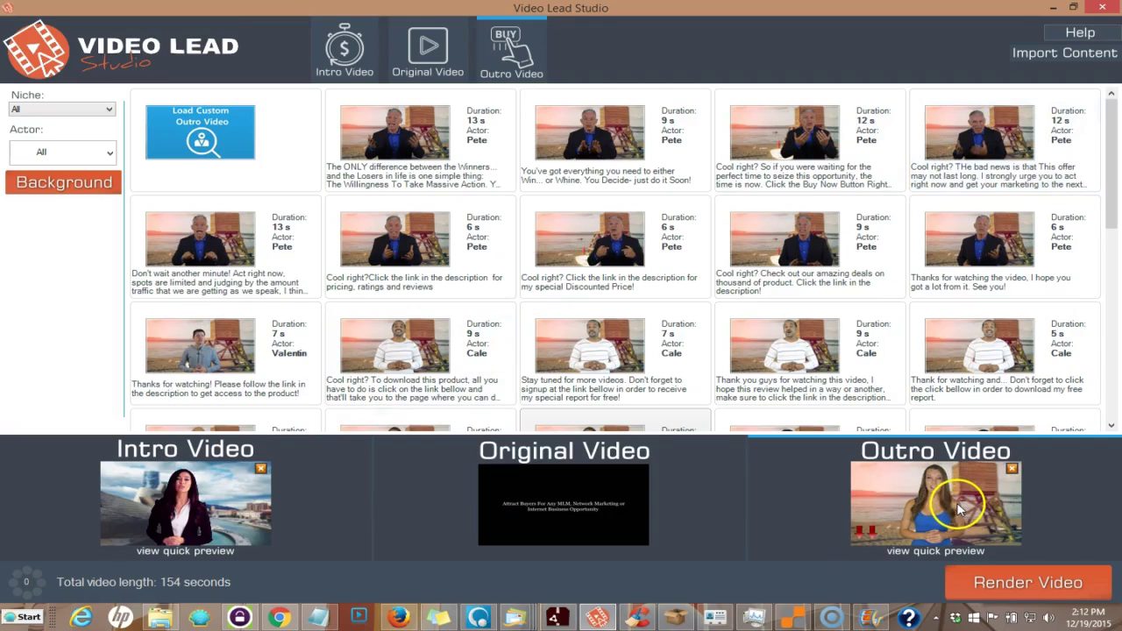
Apply the construction photo, then the black-and-white image, as the background for all clips
click(76, 183)
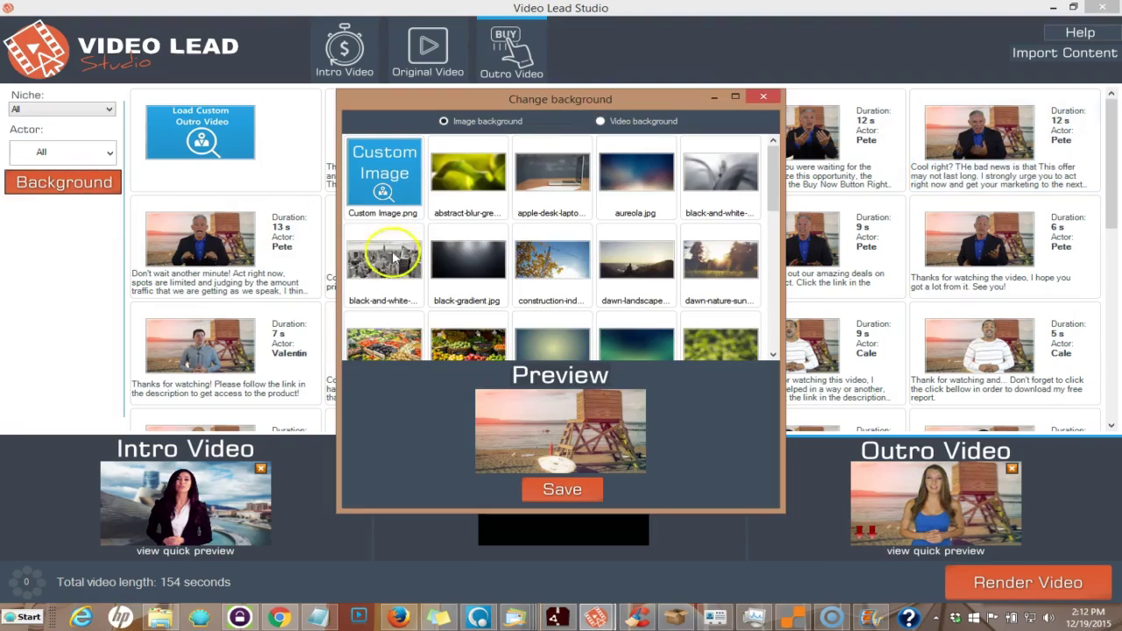
click(551, 259)
click(561, 488)
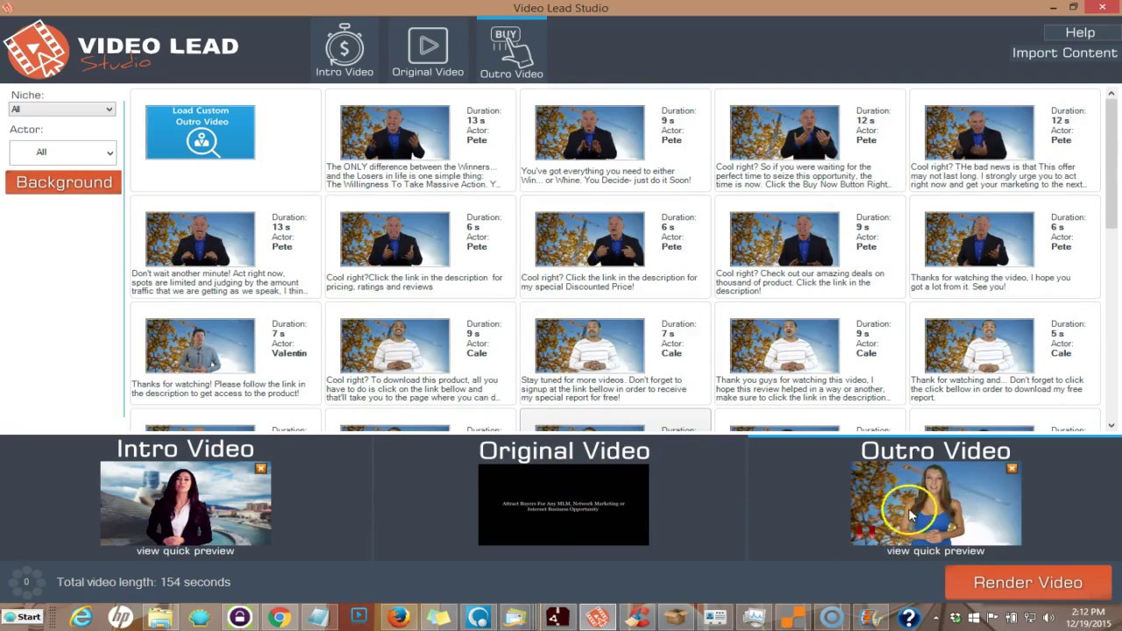
click(75, 183)
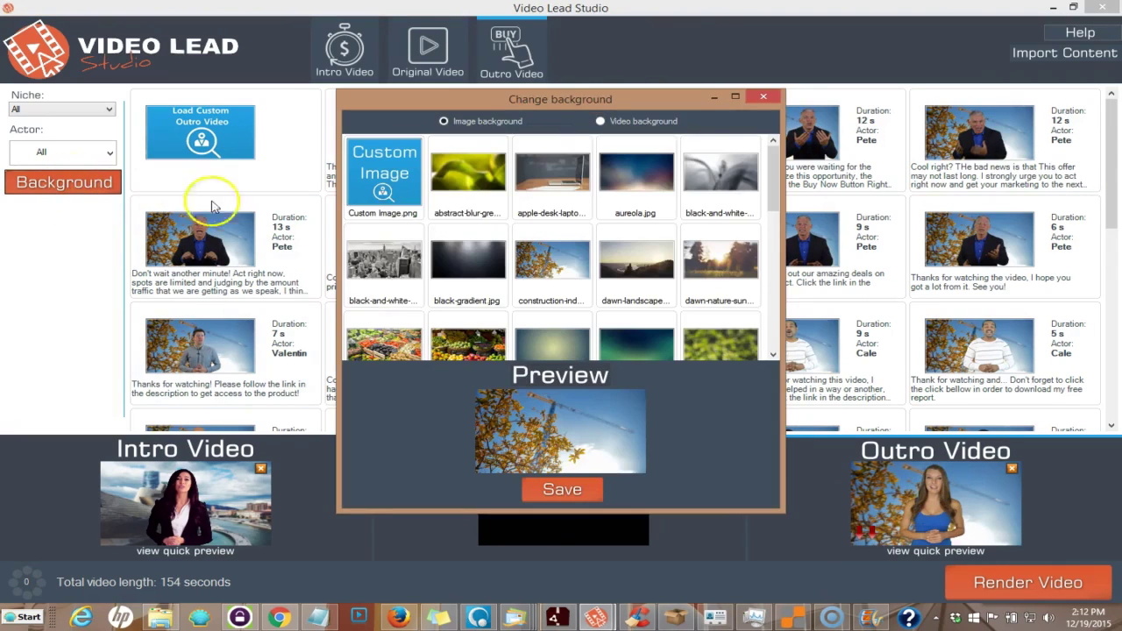
click(719, 173)
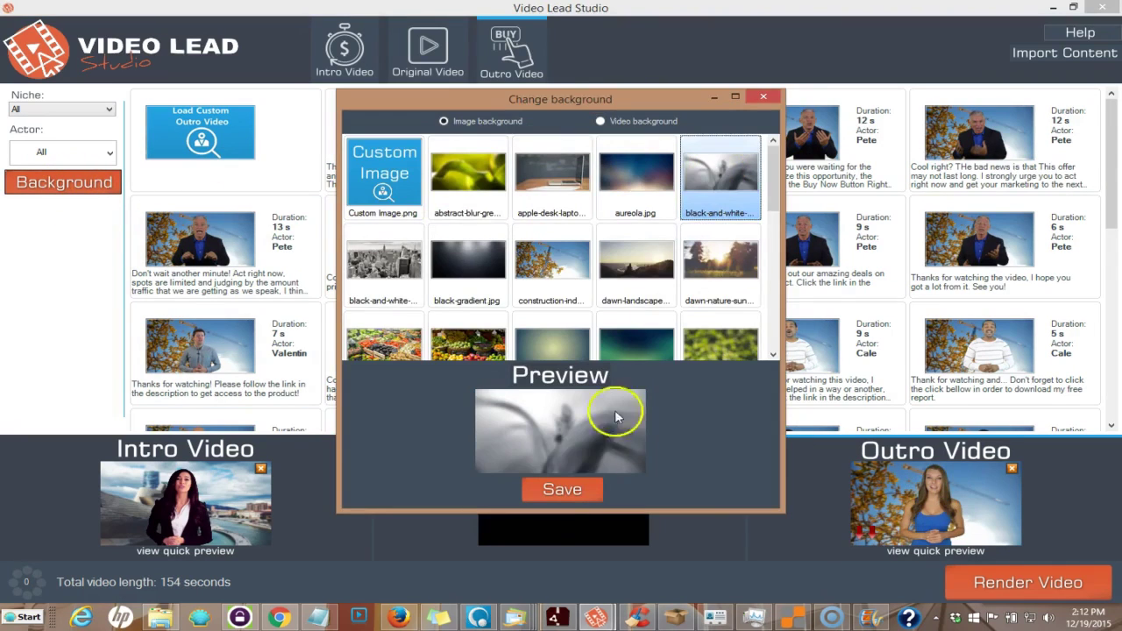
click(561, 488)
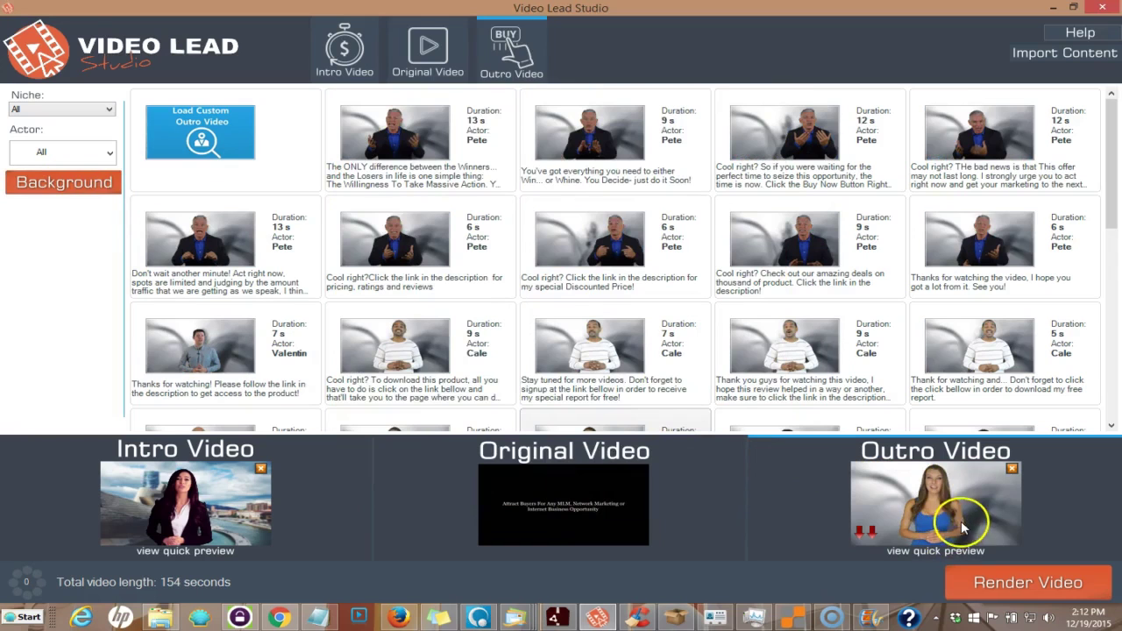
Make the thanks-for-watching spokesperson clip the outro, preview it, and close Movie Maker without saving
click(986, 253)
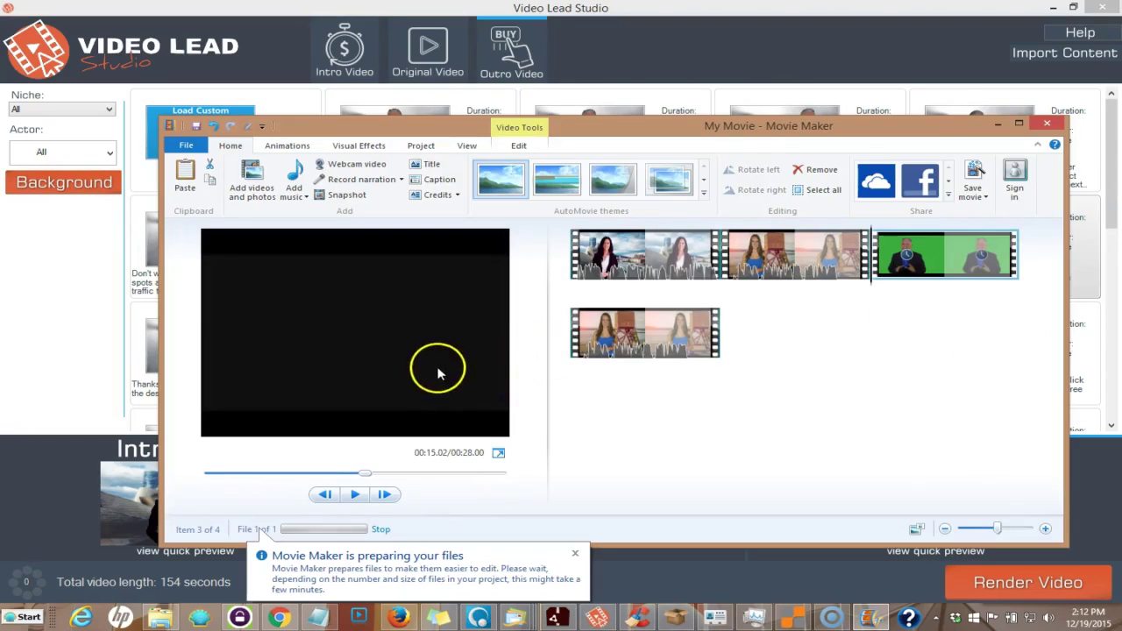
click(354, 495)
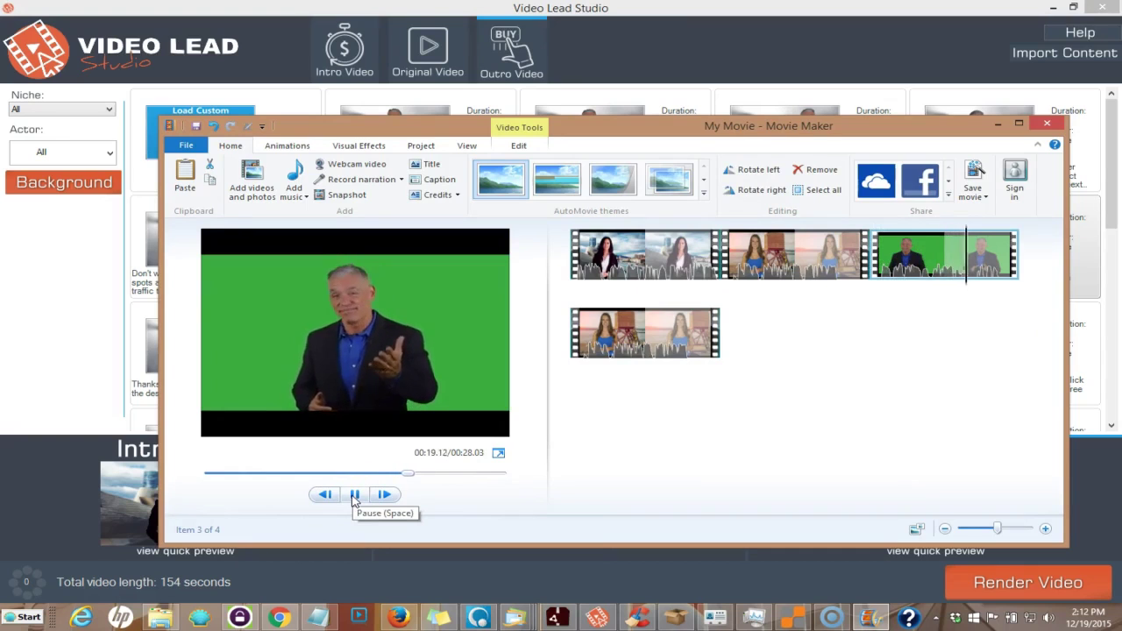
click(951, 162)
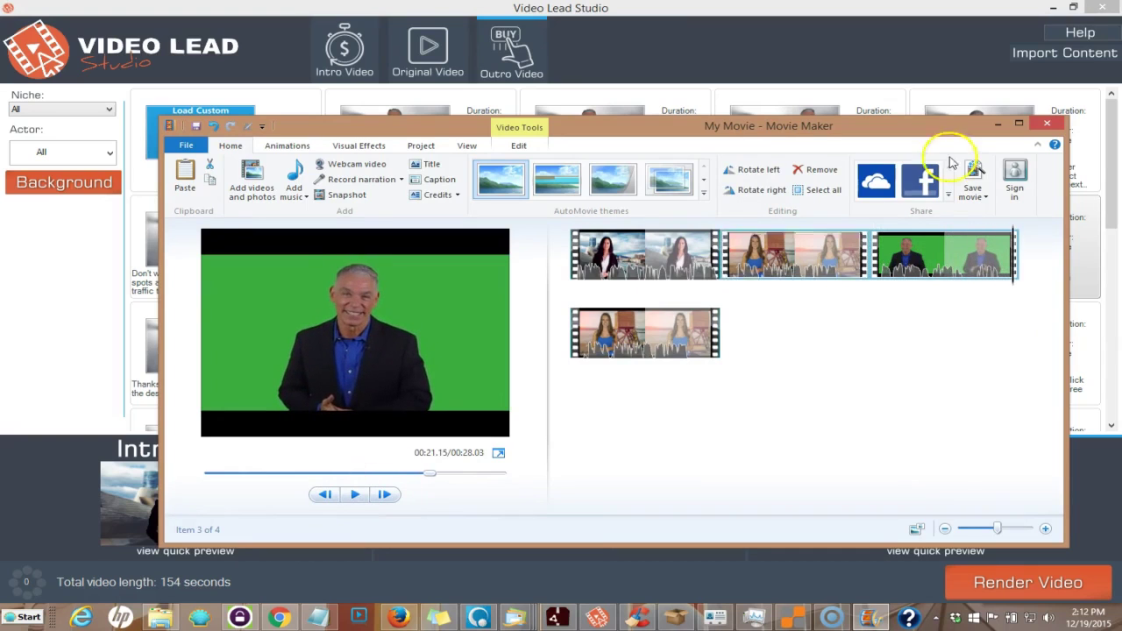
click(1046, 123)
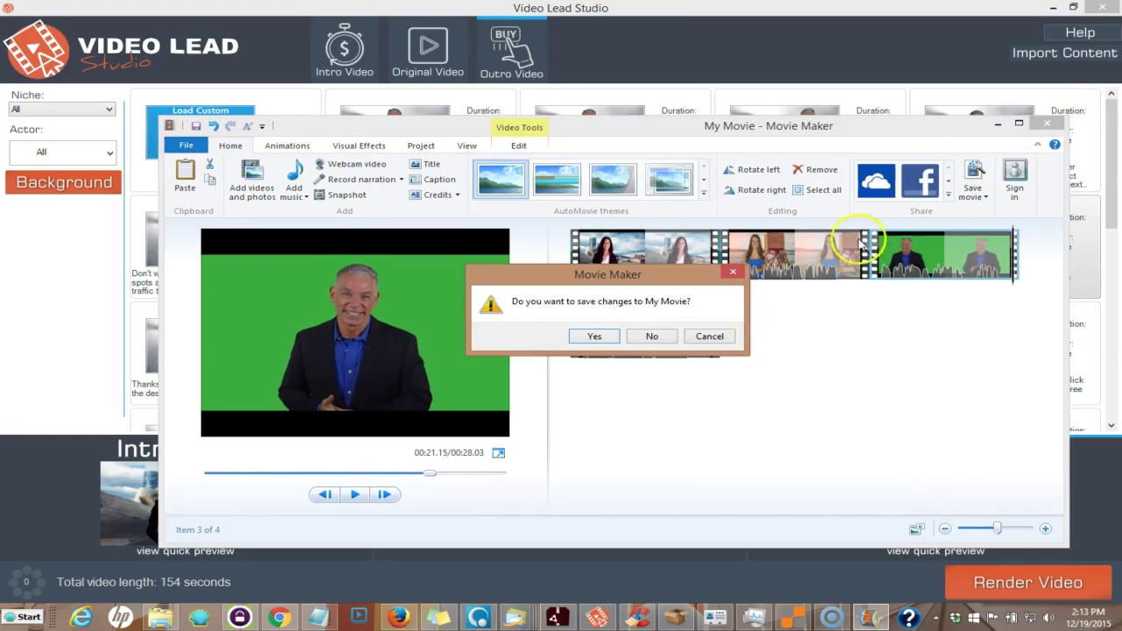
click(651, 336)
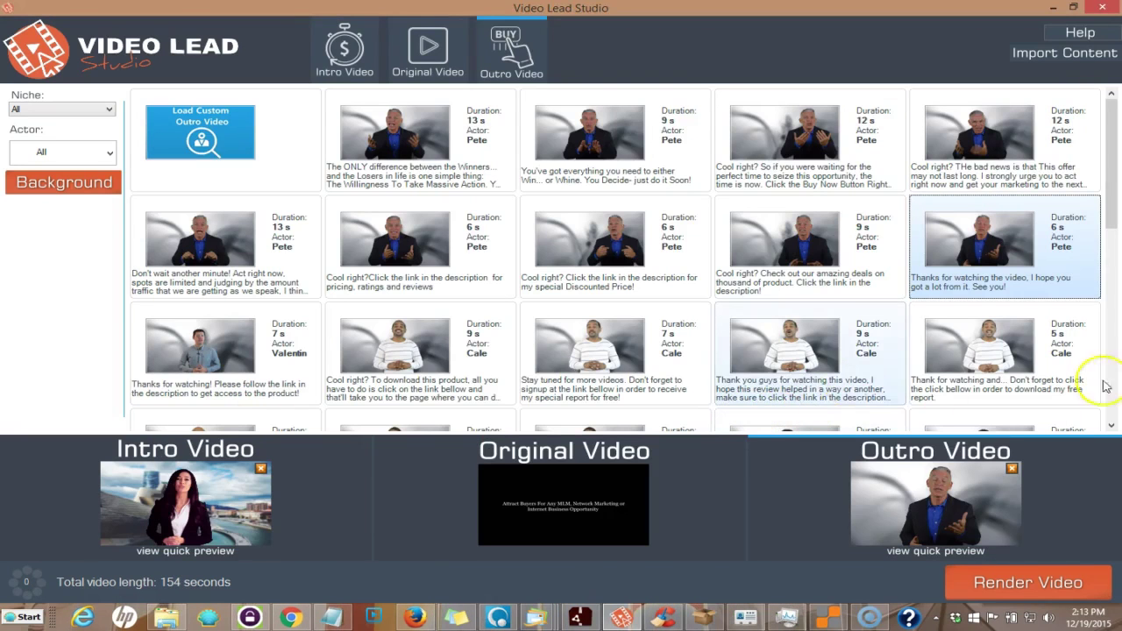
Check the original video settings unchanged and preview the 6 s suited-spokesman clip in Movie Maker
click(588, 523)
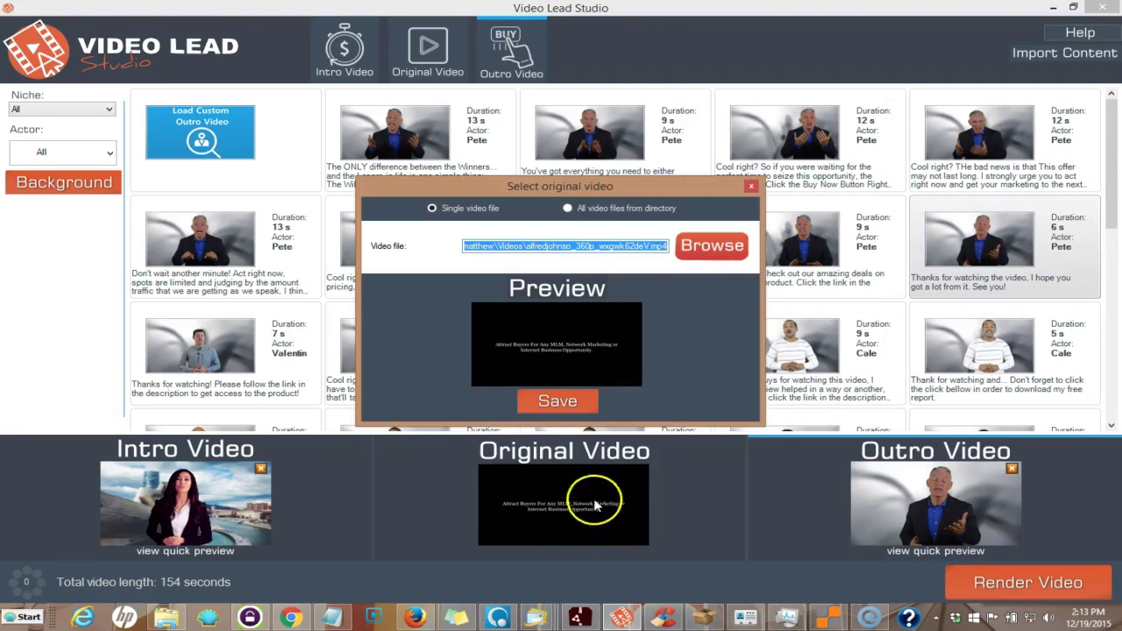
click(749, 187)
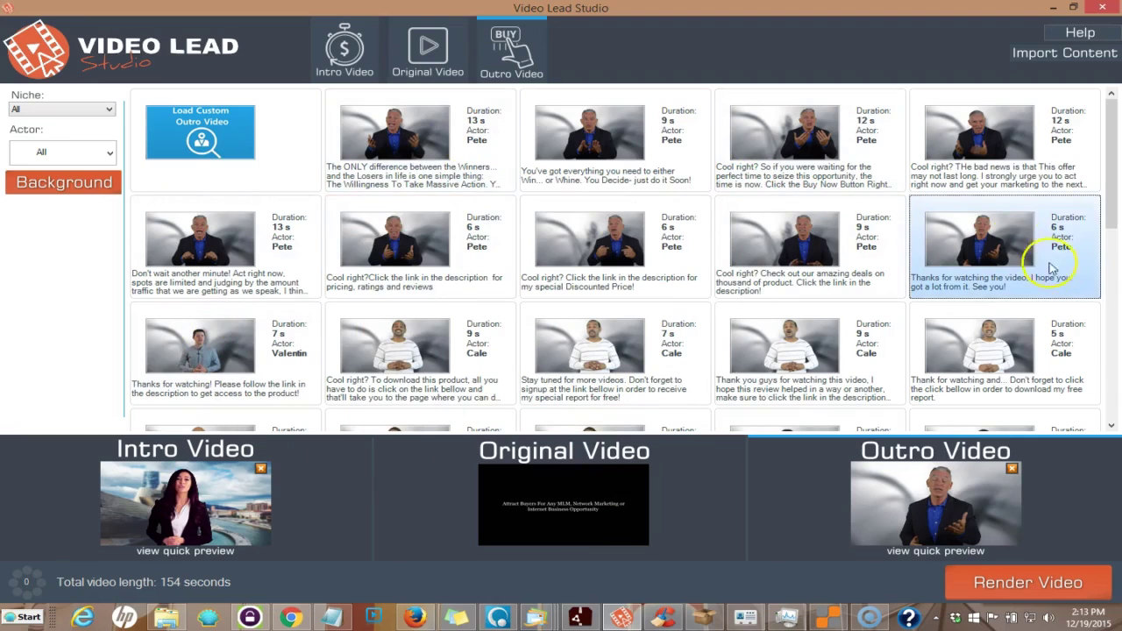
double_click(408, 252)
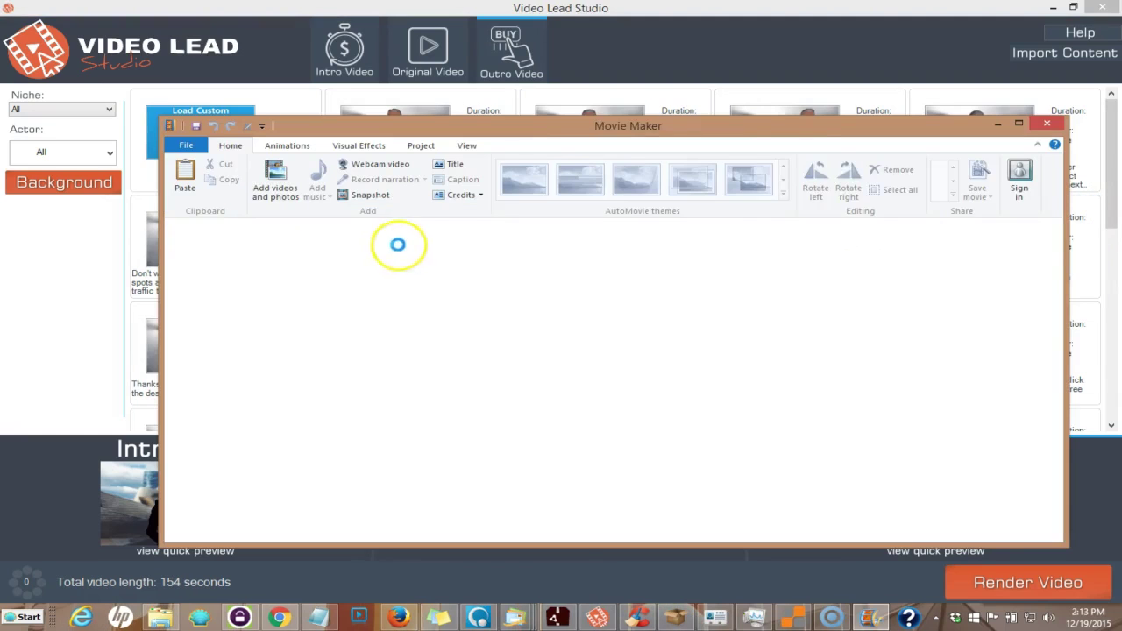
Close Movie Maker without saving and set the 6 s Discounted Price clip as the outro
click(1044, 127)
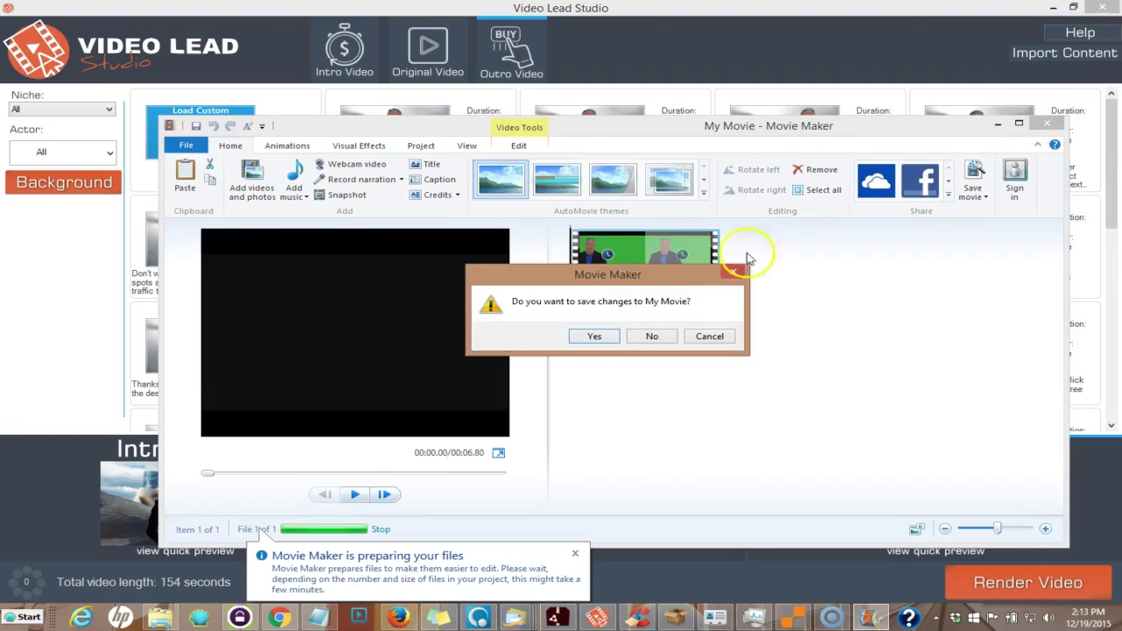
click(649, 336)
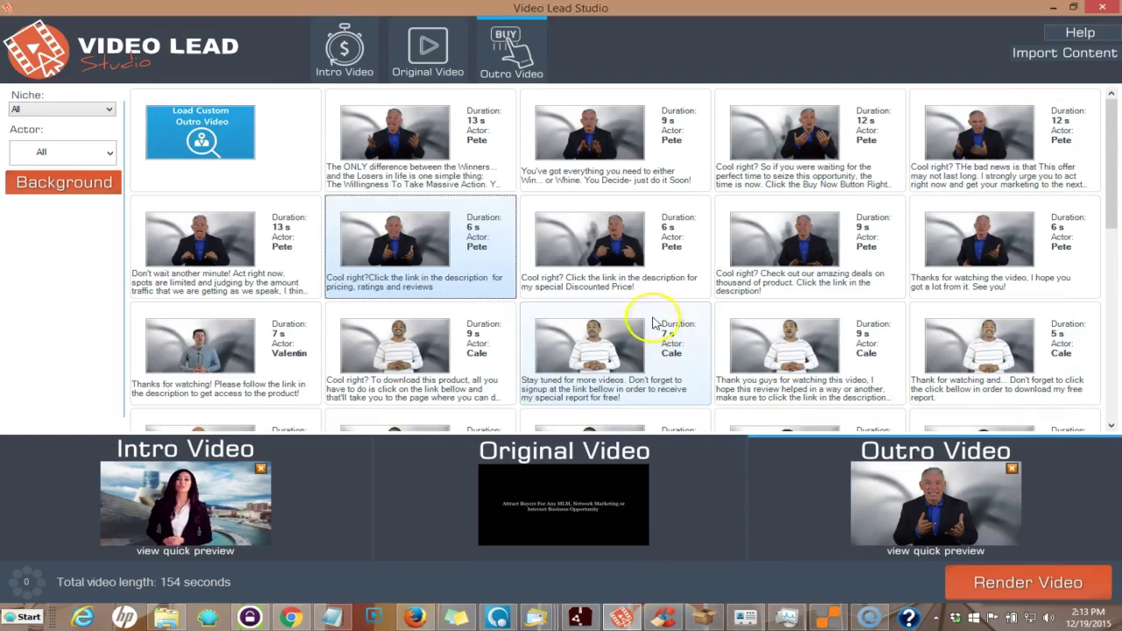
click(605, 235)
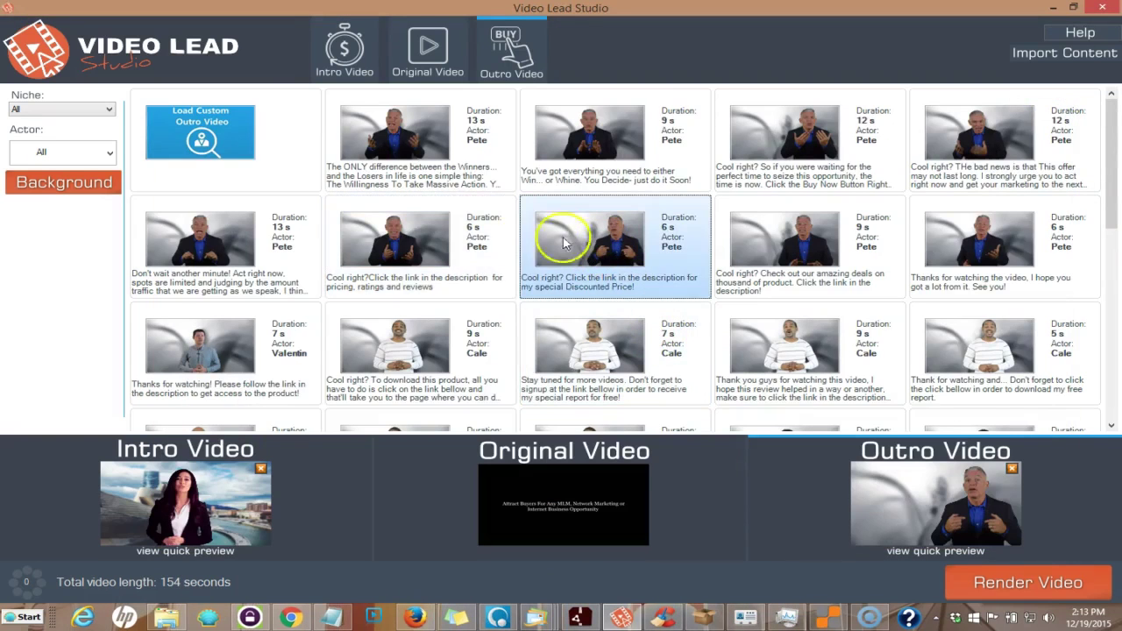
click(27, 582)
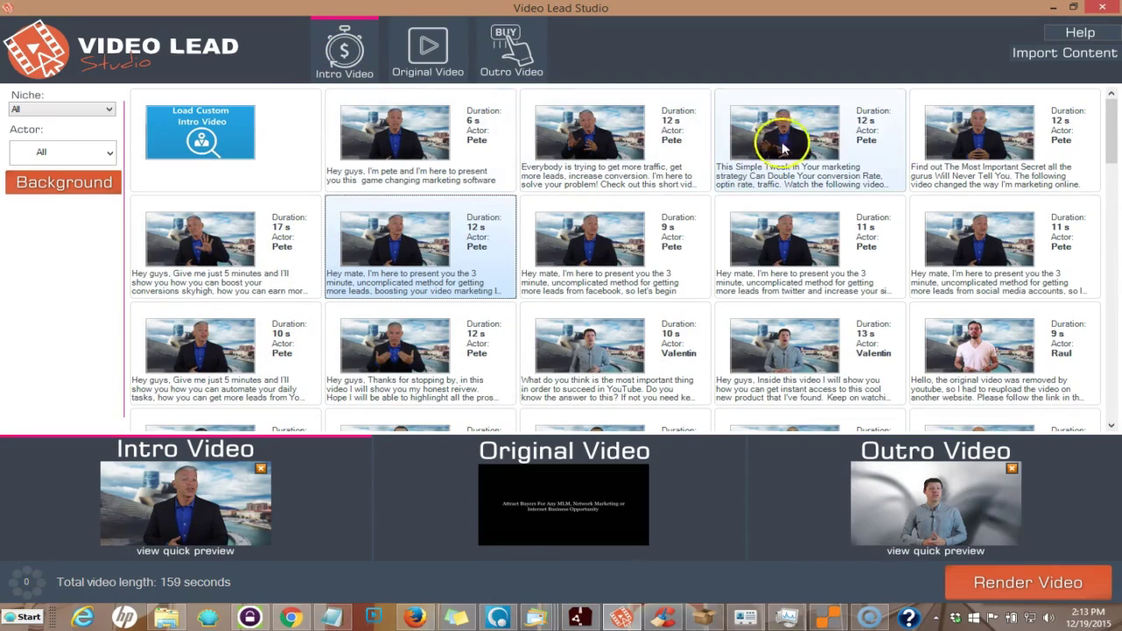
Make the T-shirted spokesman's 9 s clip the intro over the sunny tree-and-sky background
click(989, 355)
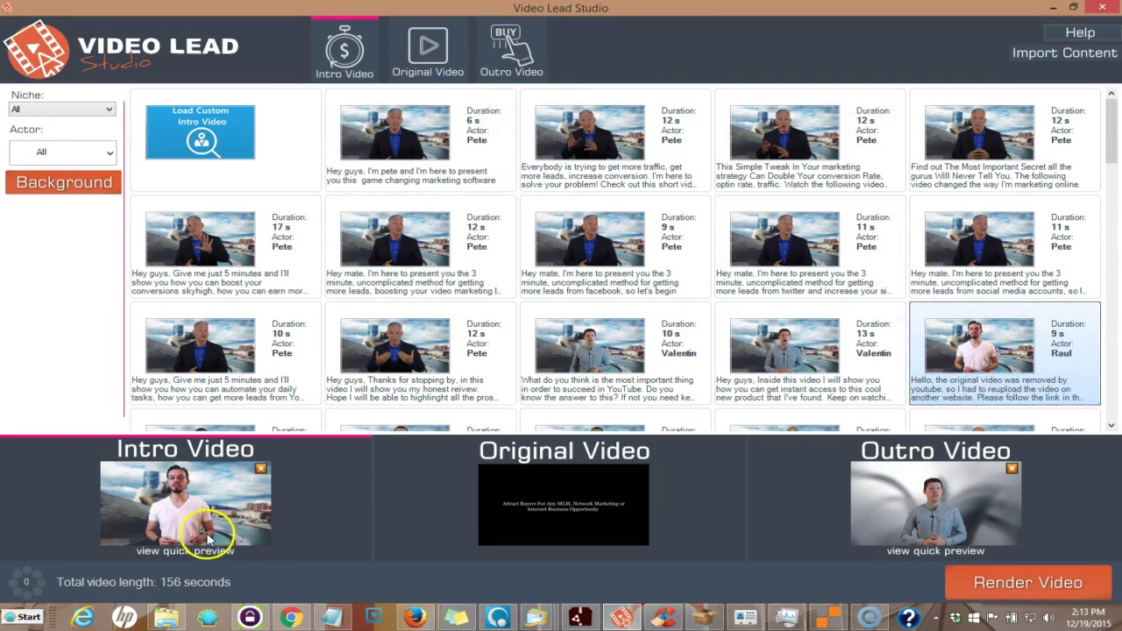
click(59, 186)
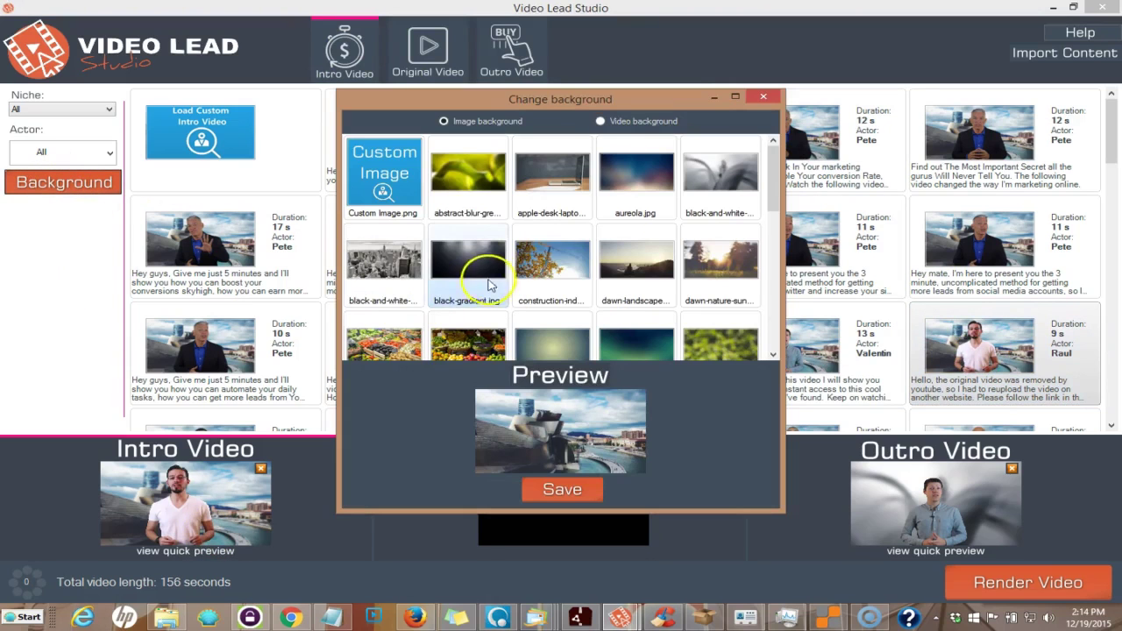
click(552, 263)
click(561, 488)
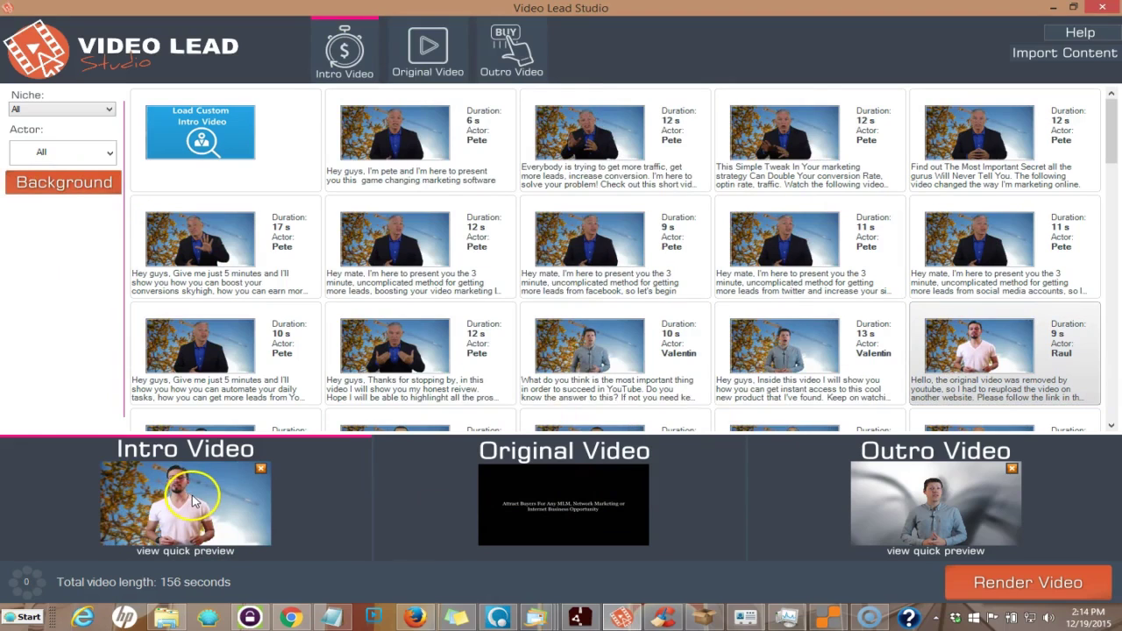
Review the original video settings without changing them
click(574, 492)
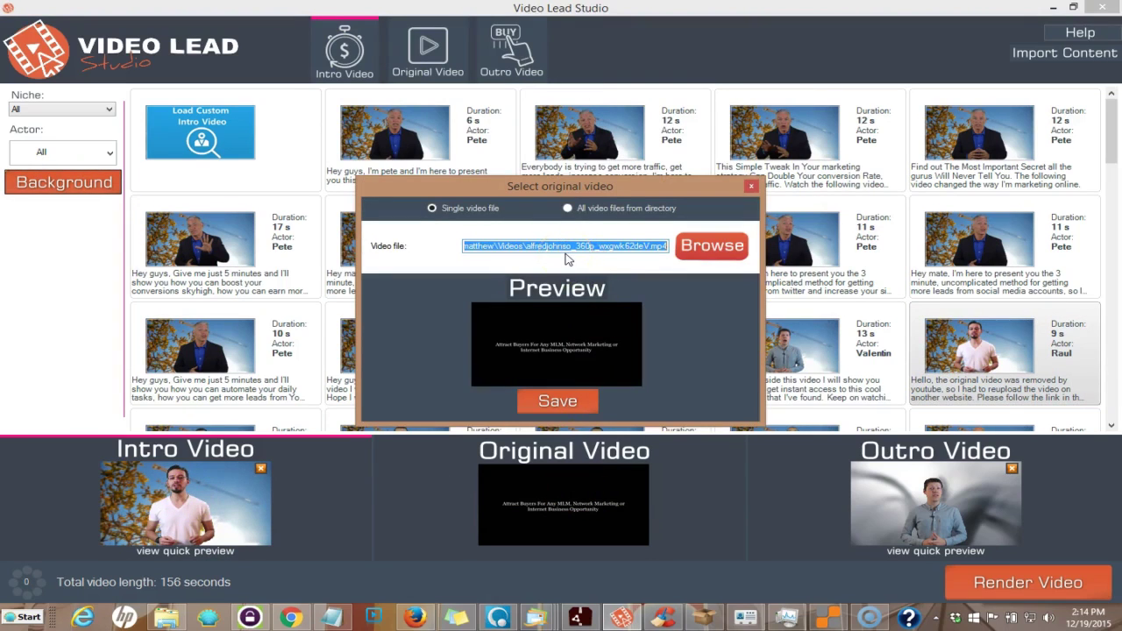
click(750, 186)
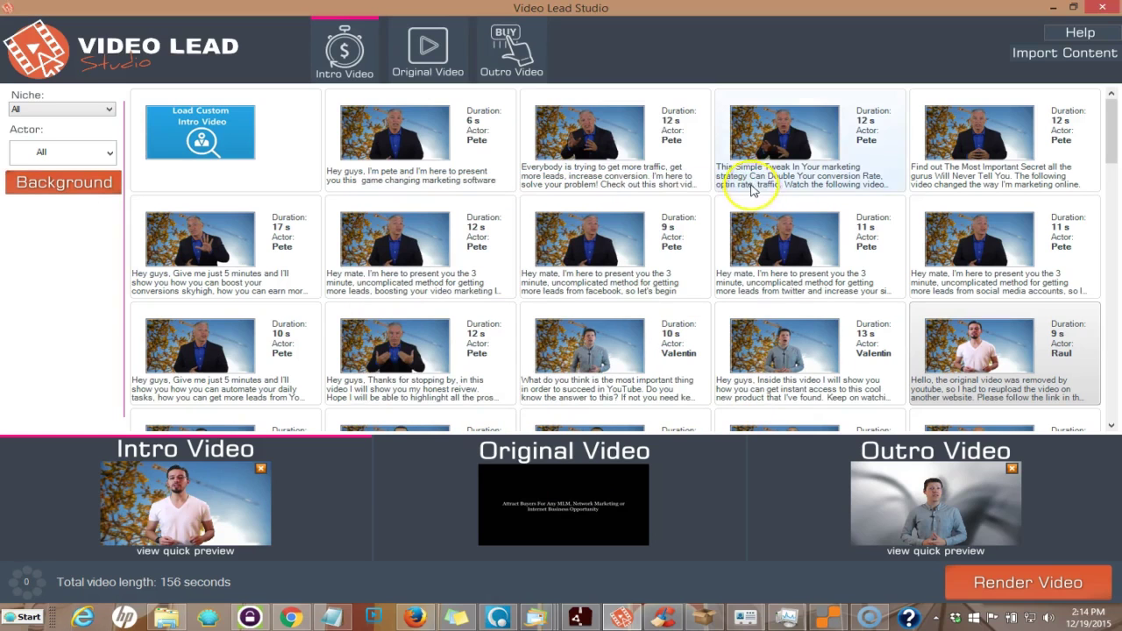
click(517, 57)
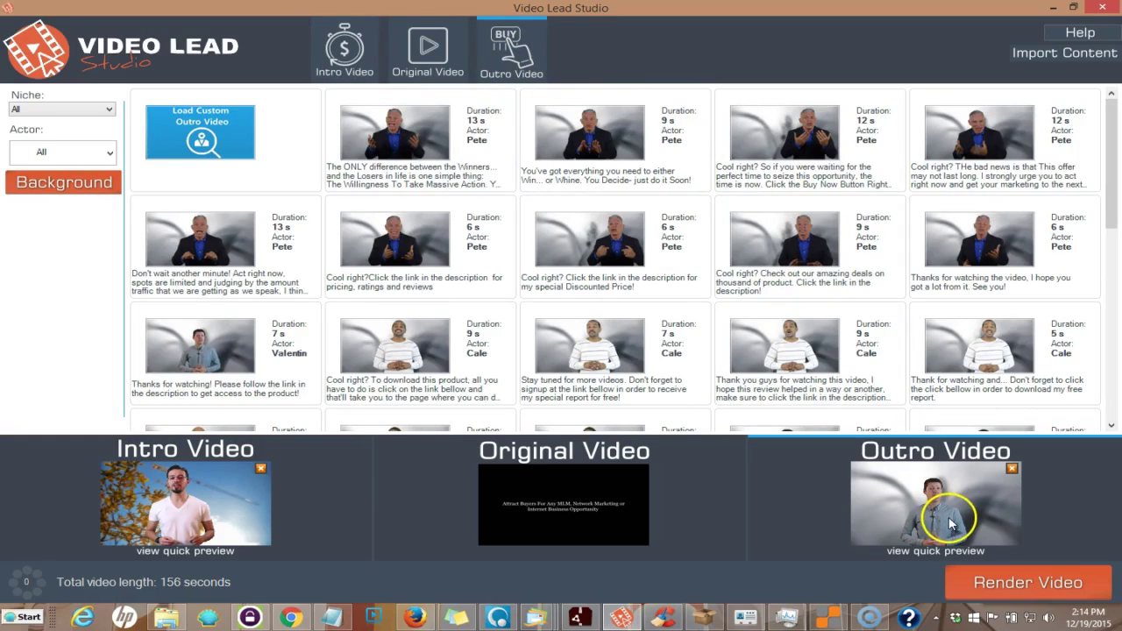
Set the striped-sweater spokesman's 9 s thank-you clip as outro with the dawn landscape background
click(839, 388)
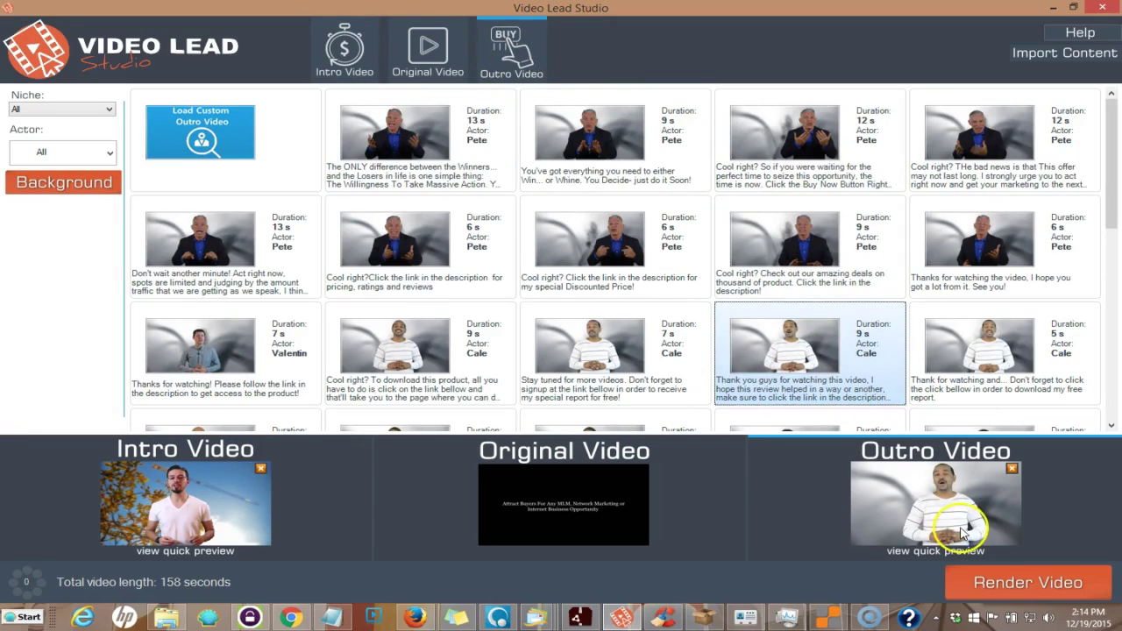
click(64, 182)
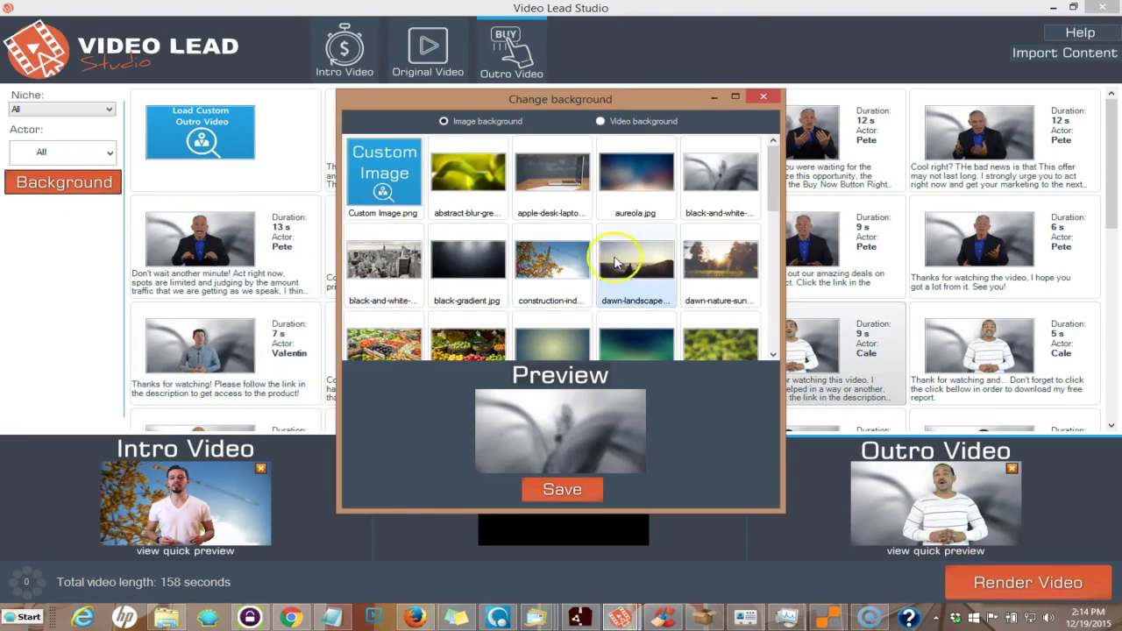
click(636, 261)
click(578, 489)
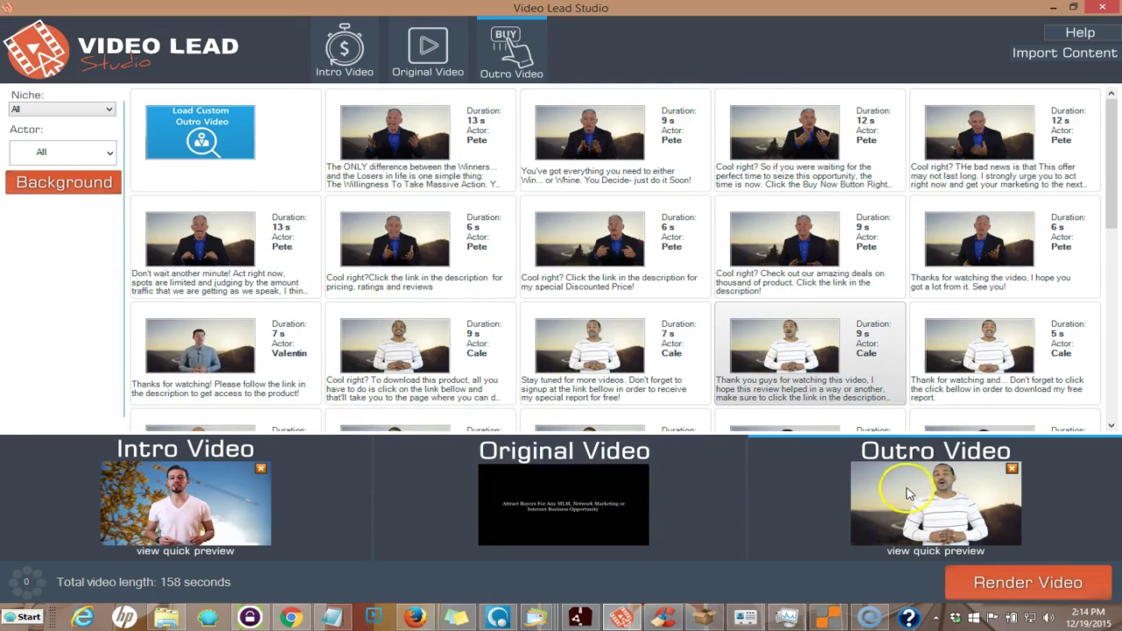